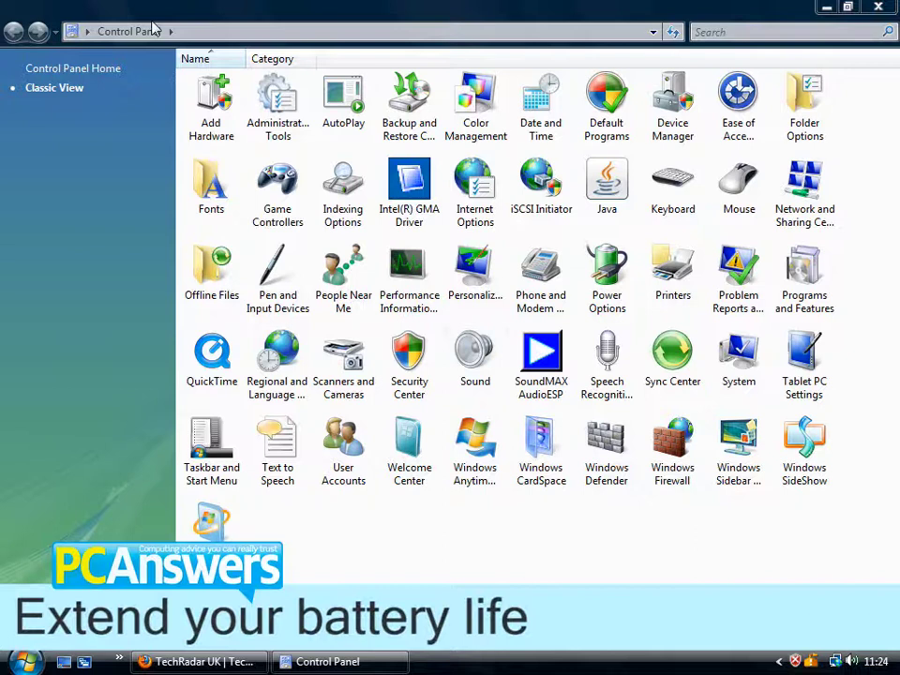
pyautogui.doubleClick(606, 272)
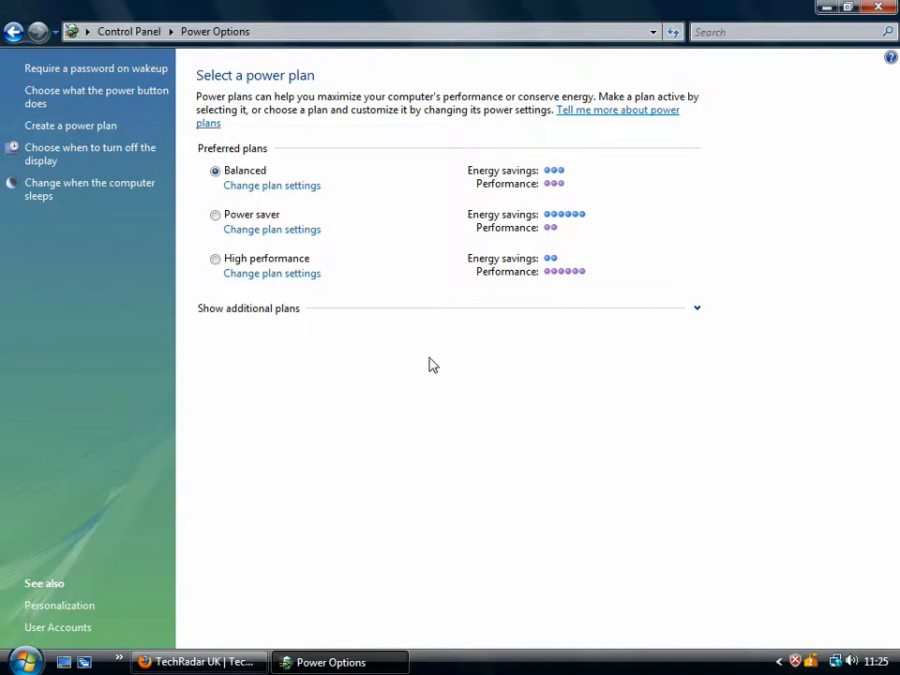
# - In the Balanced plan settings, choose 10 minutes for display off and 45 minutes for sleep
pyautogui.click(245, 186)
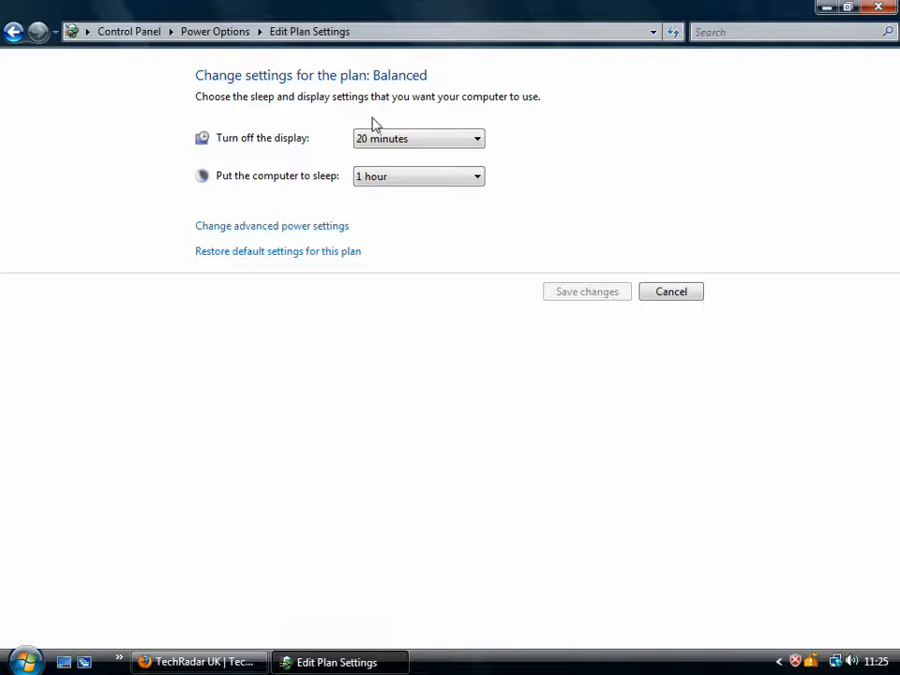
pyautogui.click(446, 141)
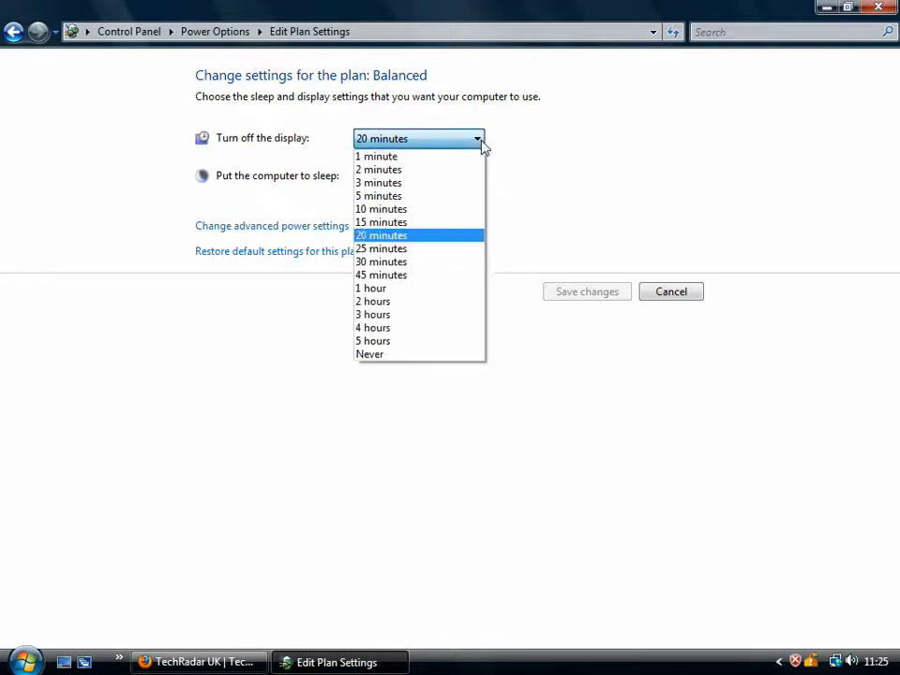
pyautogui.click(408, 208)
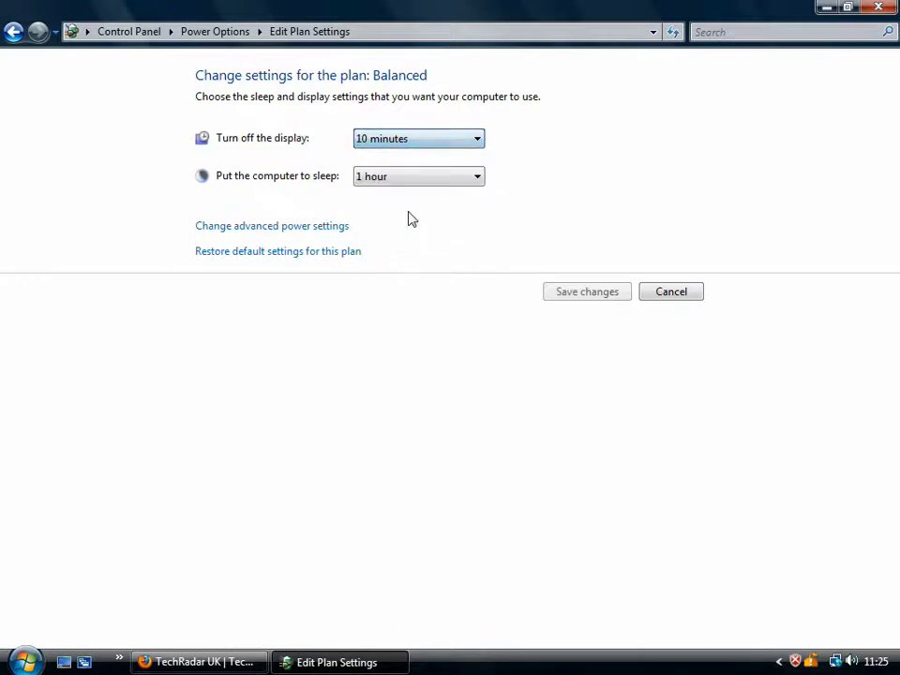
pyautogui.click(478, 177)
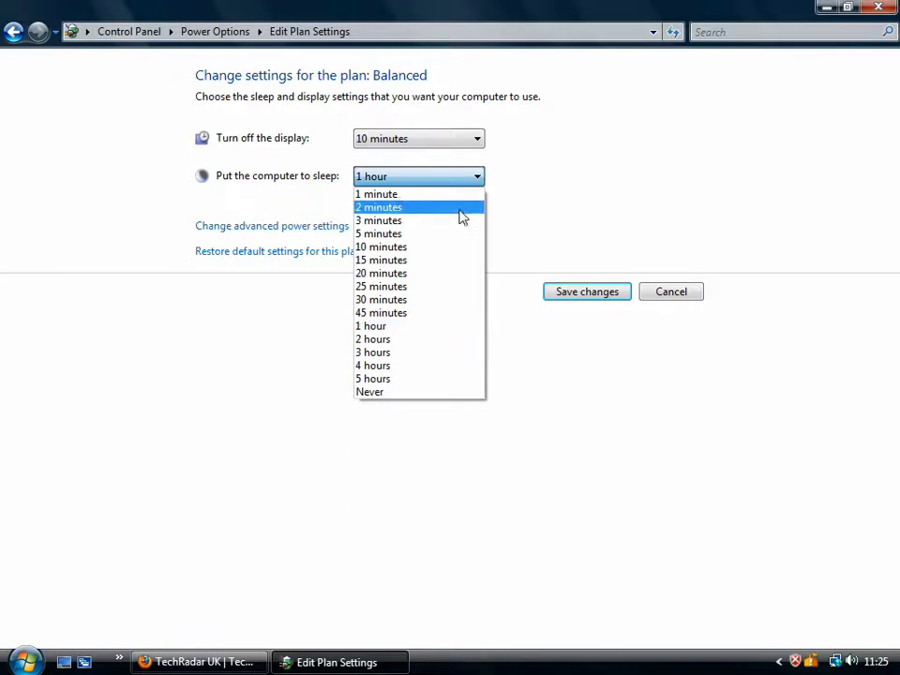
pyautogui.click(427, 313)
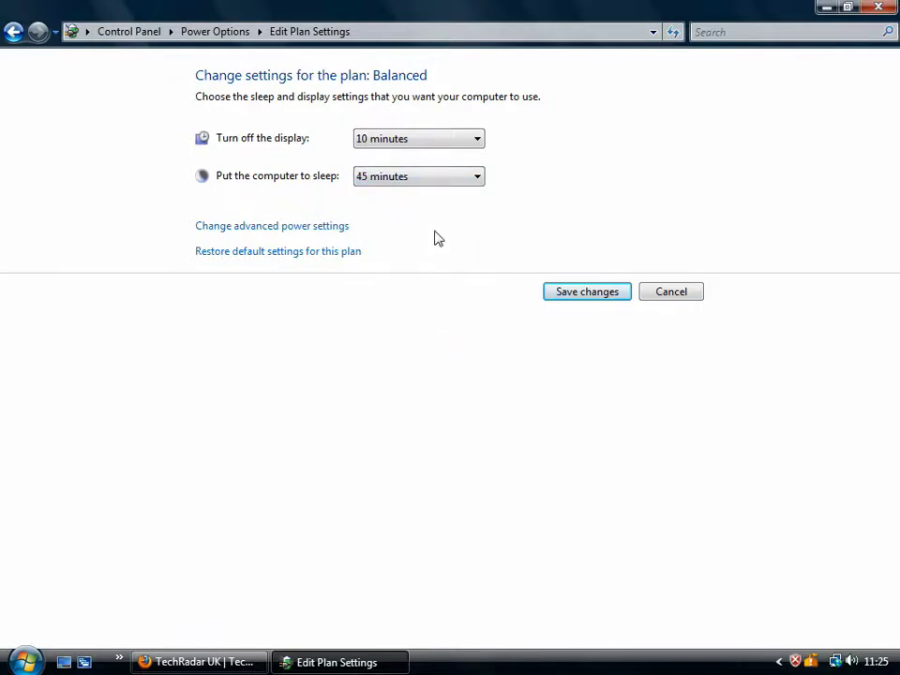
# - Open the Balanced plan's advanced power settings and expand the Power buttons and lid category
pyautogui.click(315, 228)
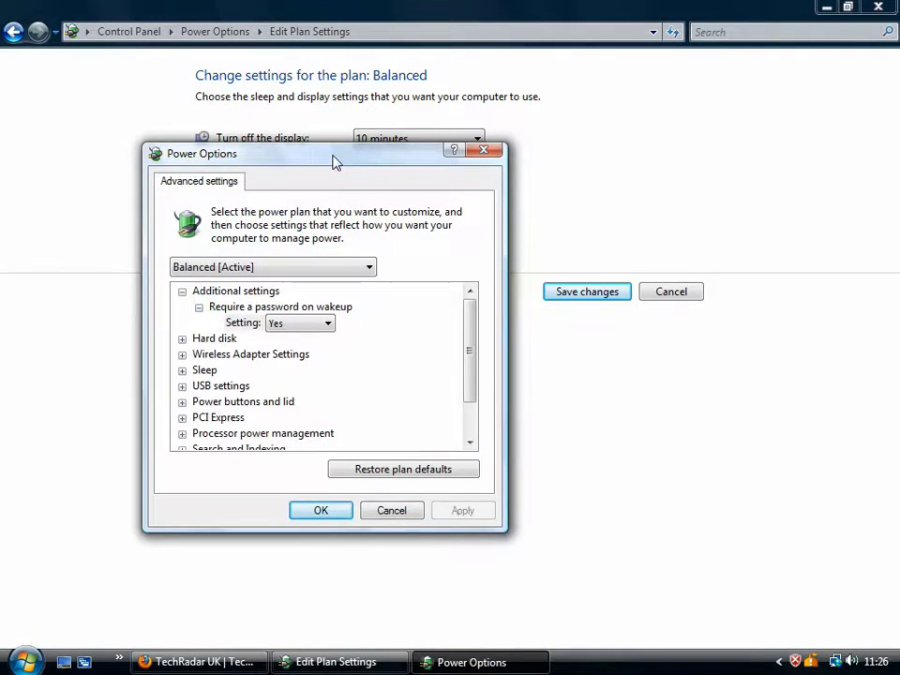
pyautogui.moveTo(335, 157)
pyautogui.mouseDown()
pyautogui.moveTo(343, 124)
pyautogui.moveTo(333, 94)
pyautogui.mouseUp()
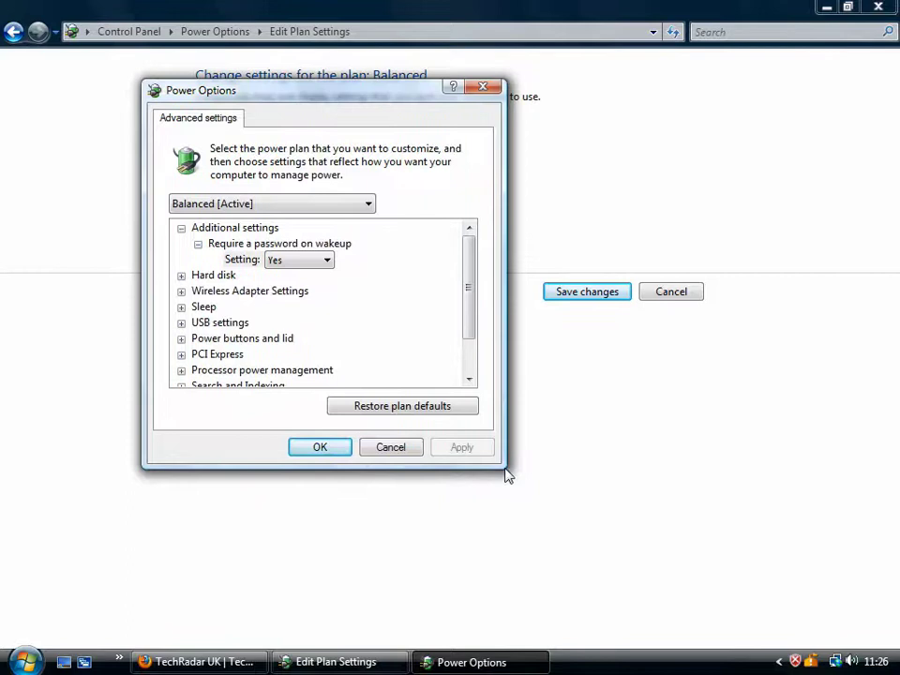
pyautogui.moveTo(383, 100); pyautogui.dragTo(403, 156)
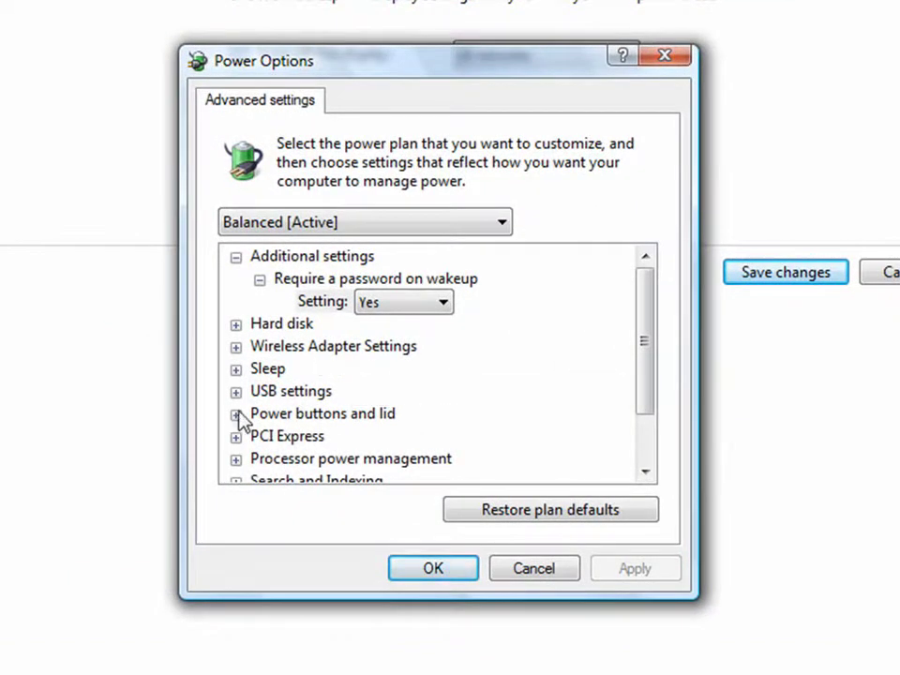
pyautogui.click(379, 414)
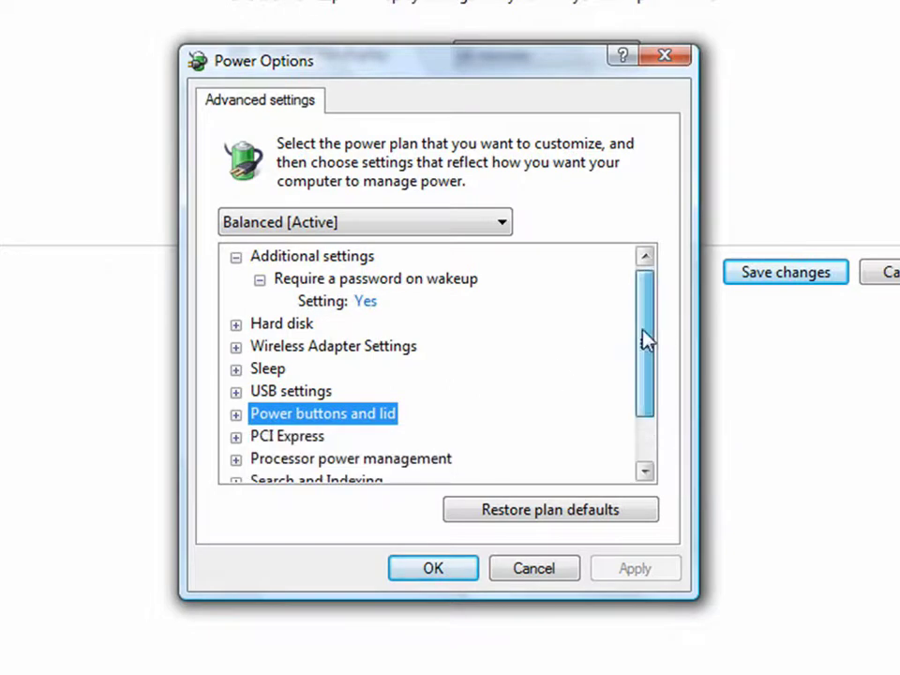
pyautogui.moveTo(642, 337); pyautogui.dragTo(646, 371)
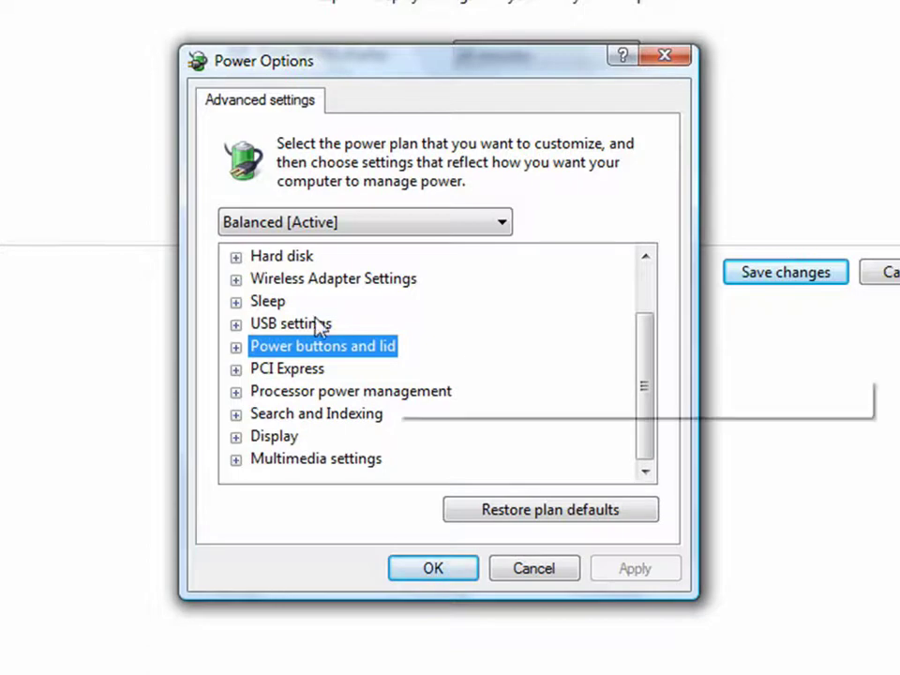
pyautogui.click(235, 347)
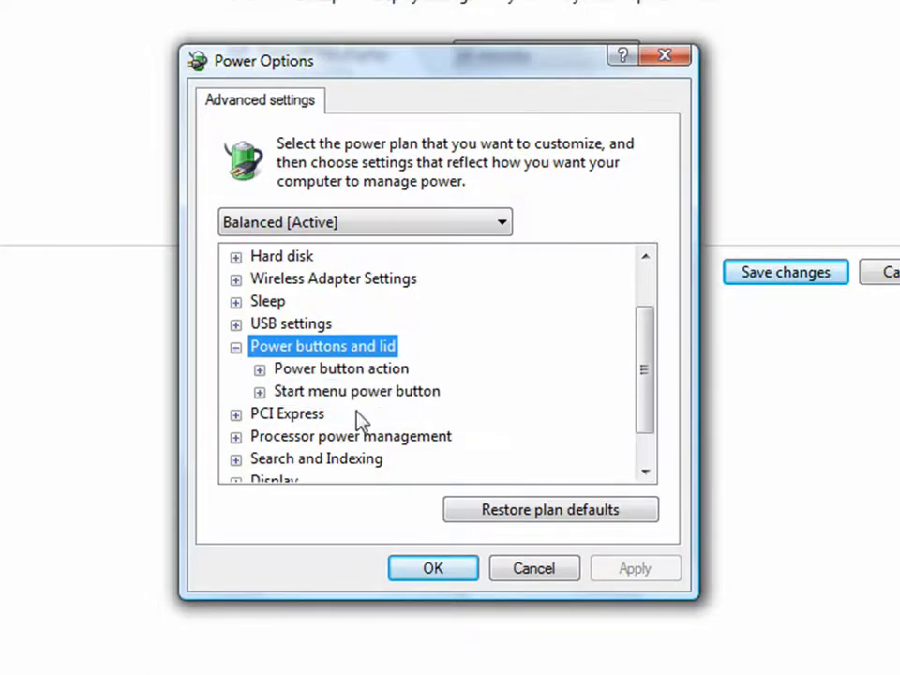
# - Change the Start menu power button action from Sleep to Shut down
pyautogui.click(259, 369)
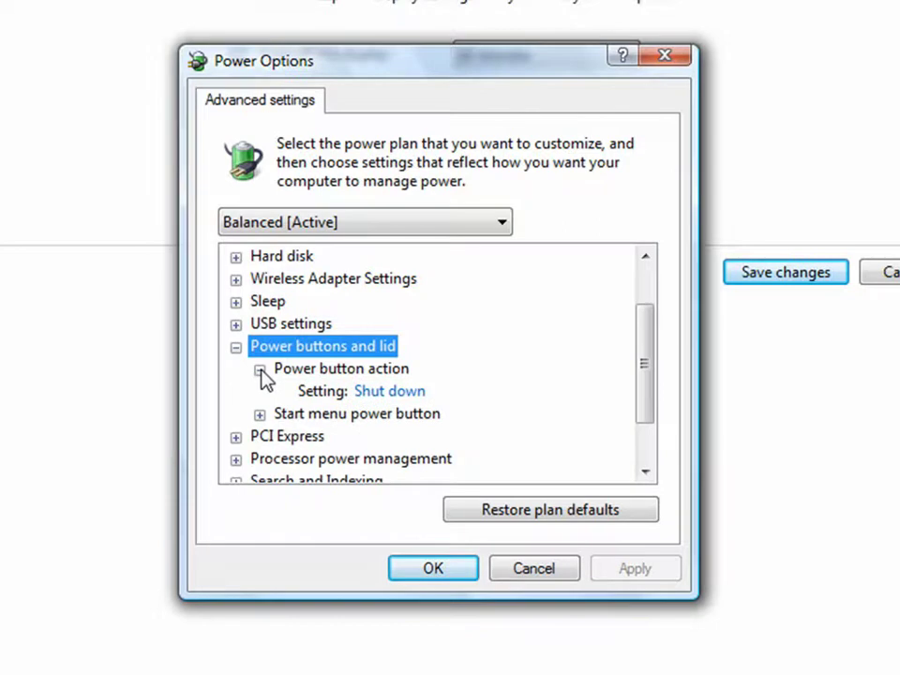
pyautogui.click(260, 369)
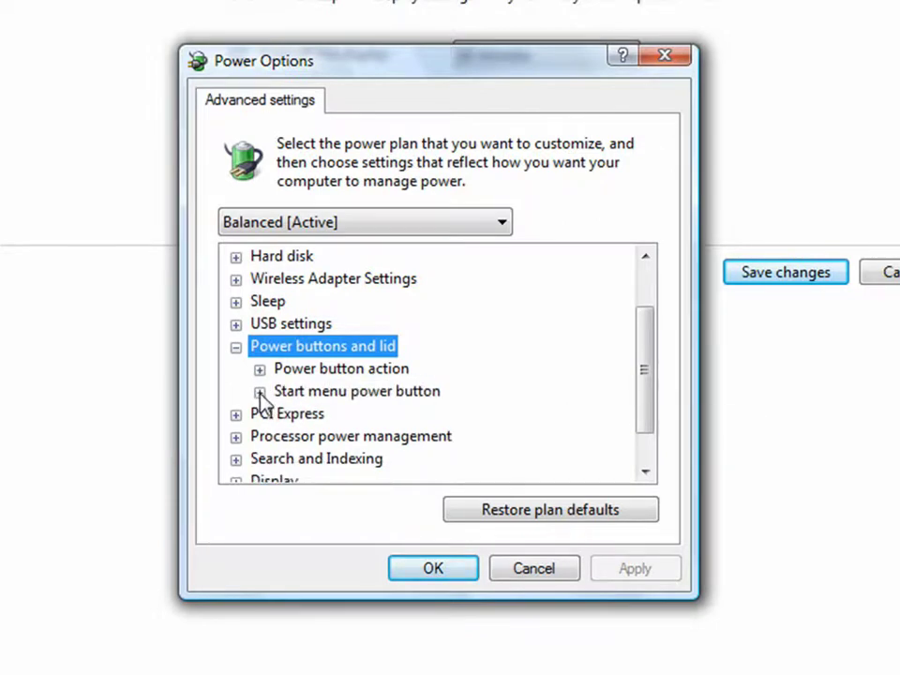
pyautogui.click(260, 391)
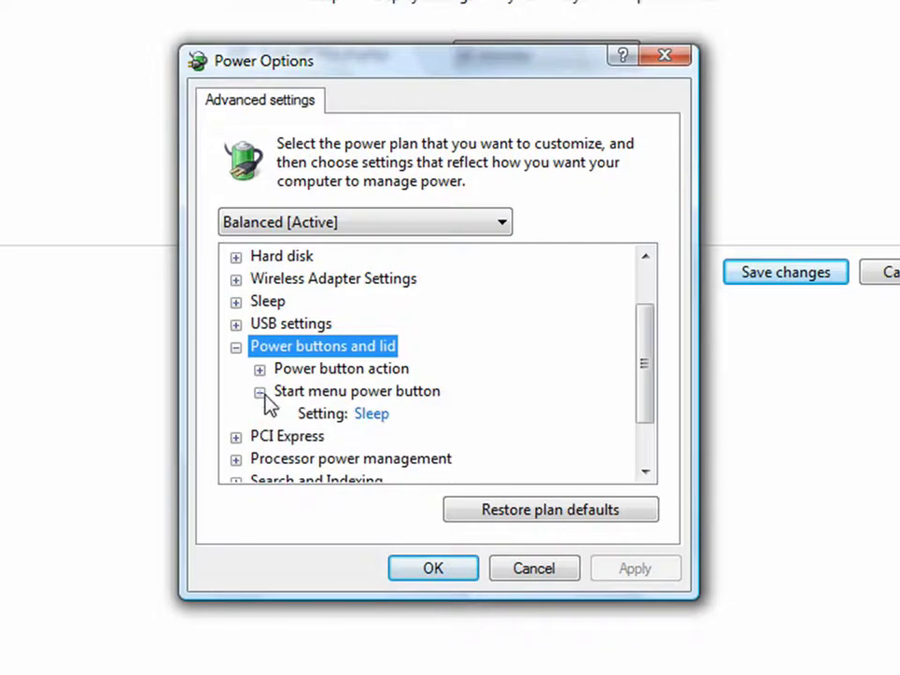
pyautogui.click(374, 417)
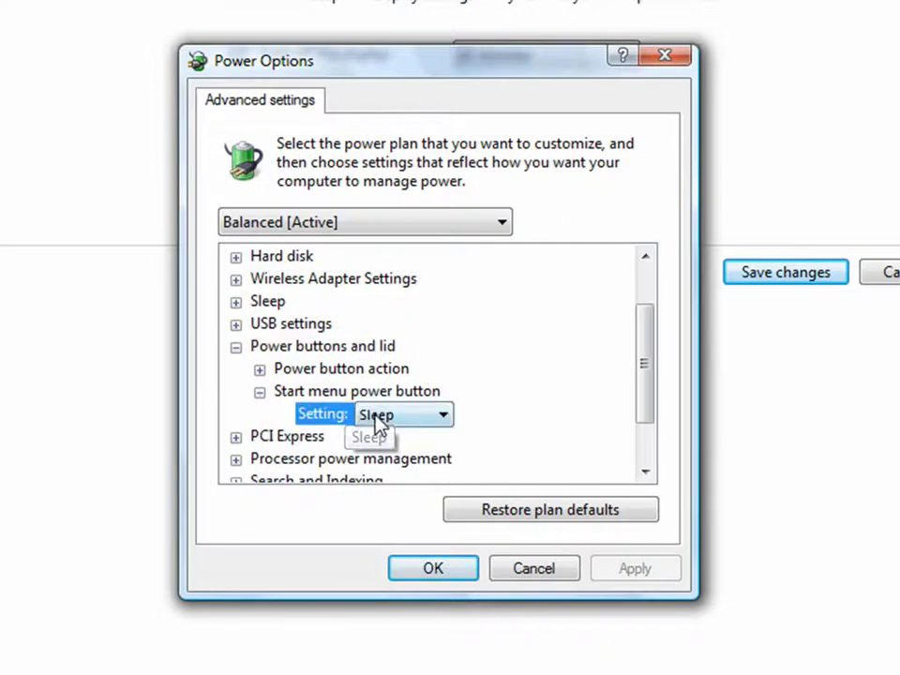
pyautogui.click(443, 417)
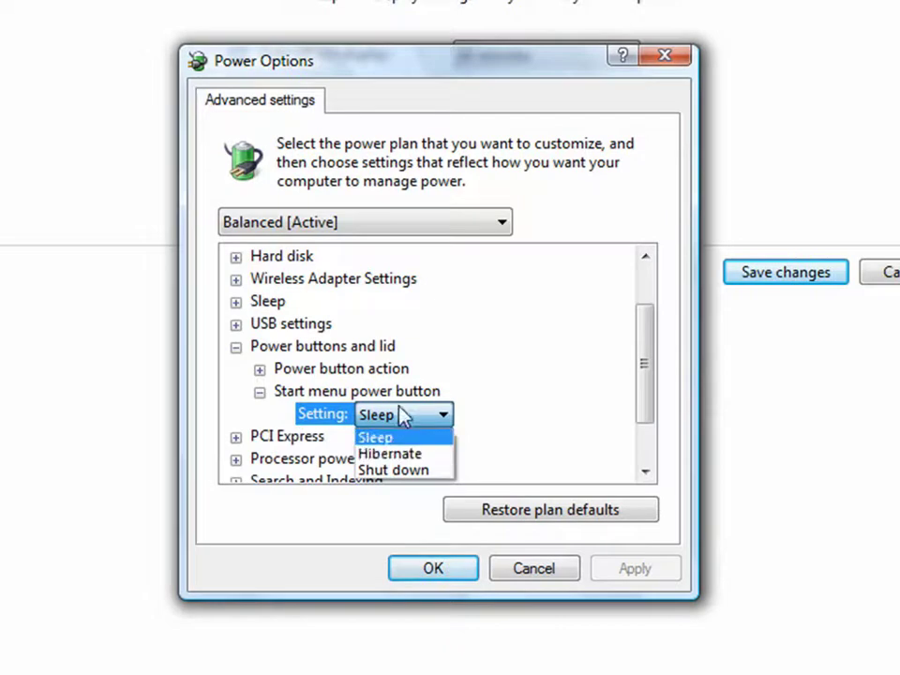
pyautogui.click(260, 398)
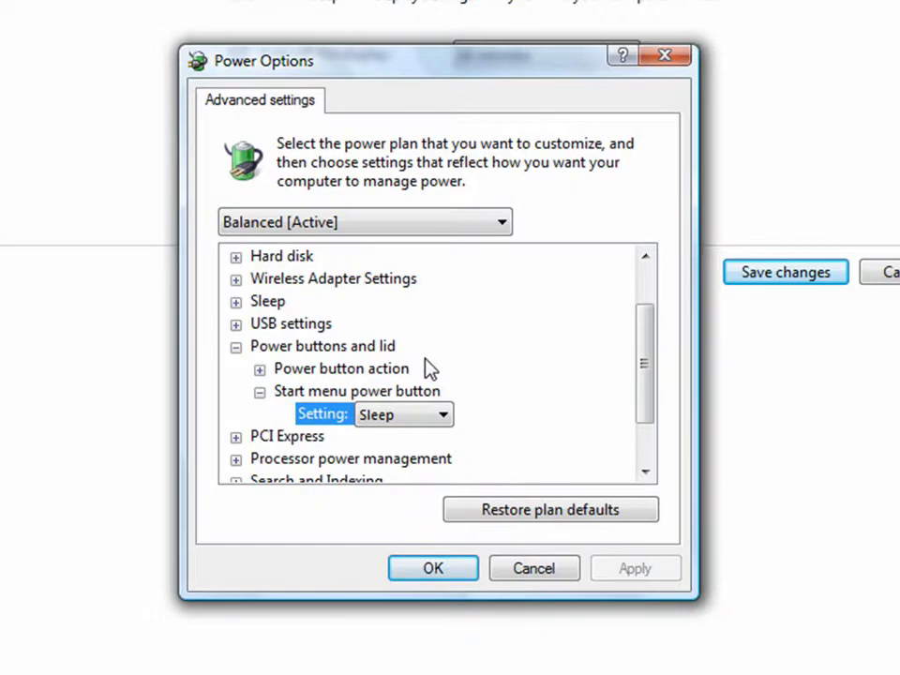
pyautogui.press('Down')
pyautogui.press('Down')
pyautogui.moveTo(644, 363); pyautogui.dragTo(646, 417)
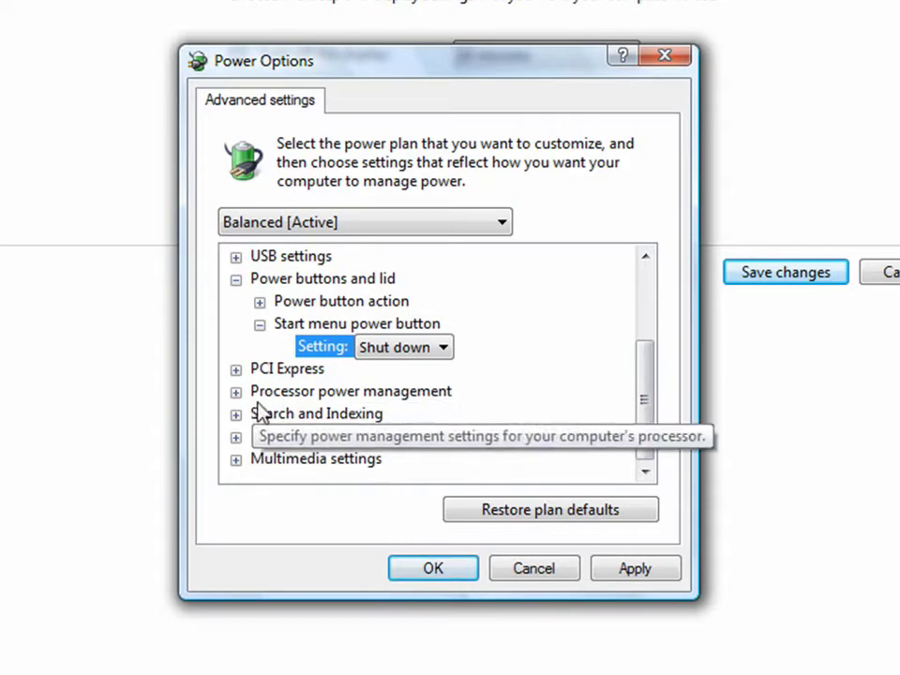
# - Check Maximum processor state under Processor power management, and return the Start menu power button to Sleep
pyautogui.click(236, 392)
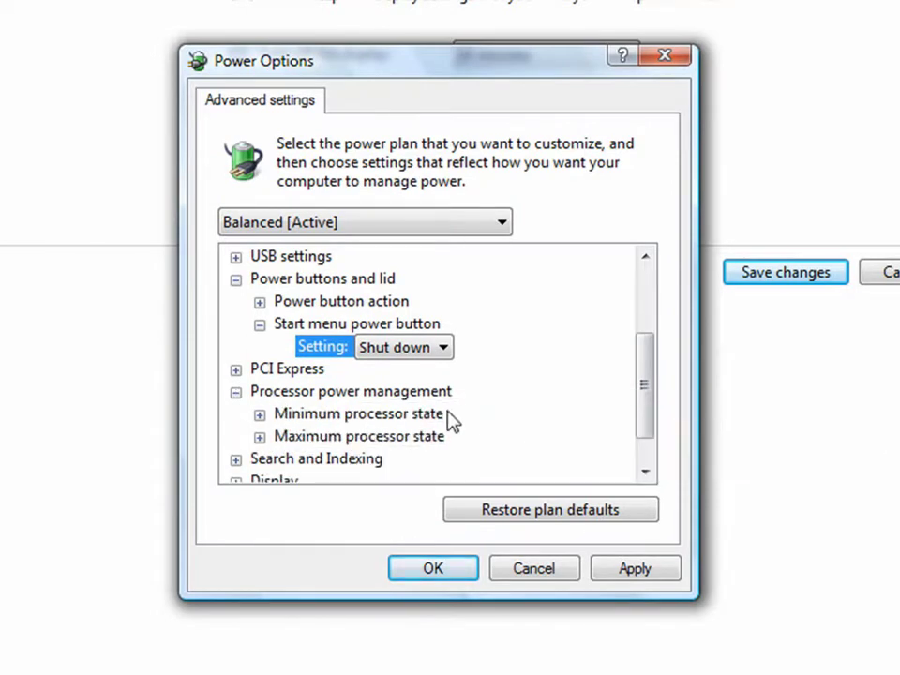
pyautogui.click(260, 436)
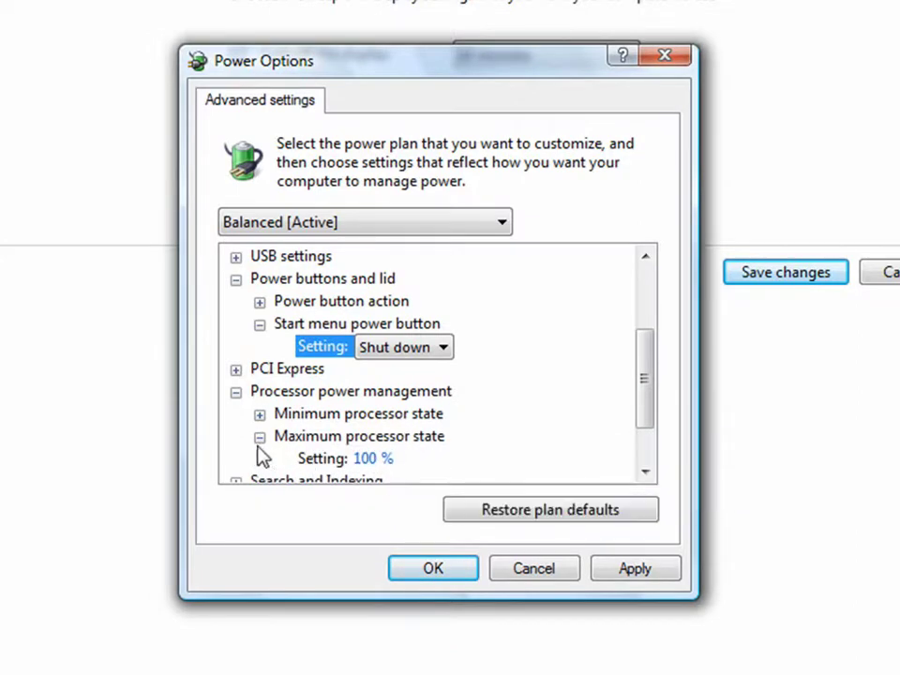
pyautogui.click(260, 436)
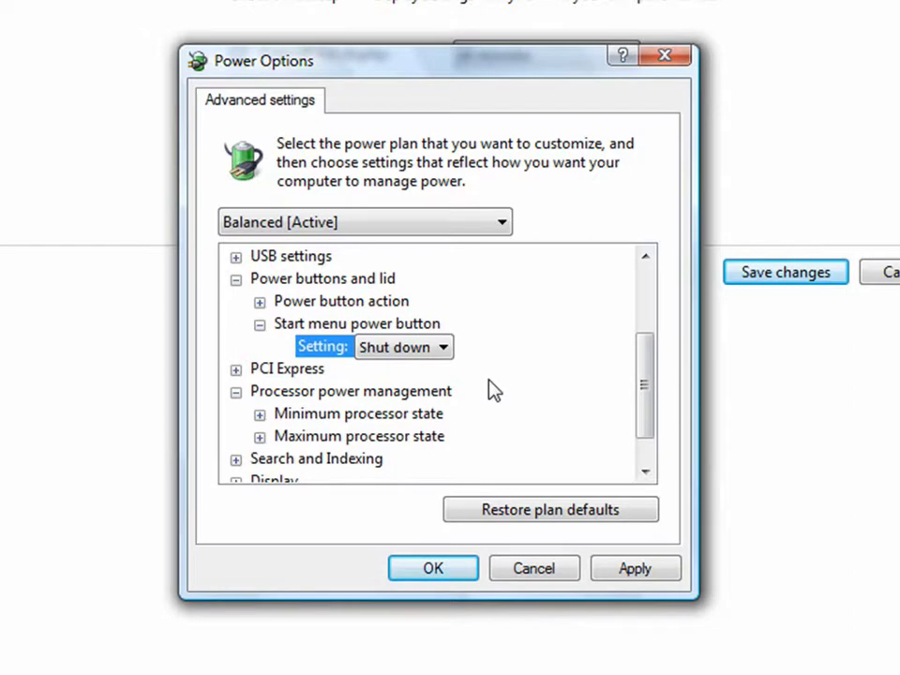
pyautogui.press('Up')
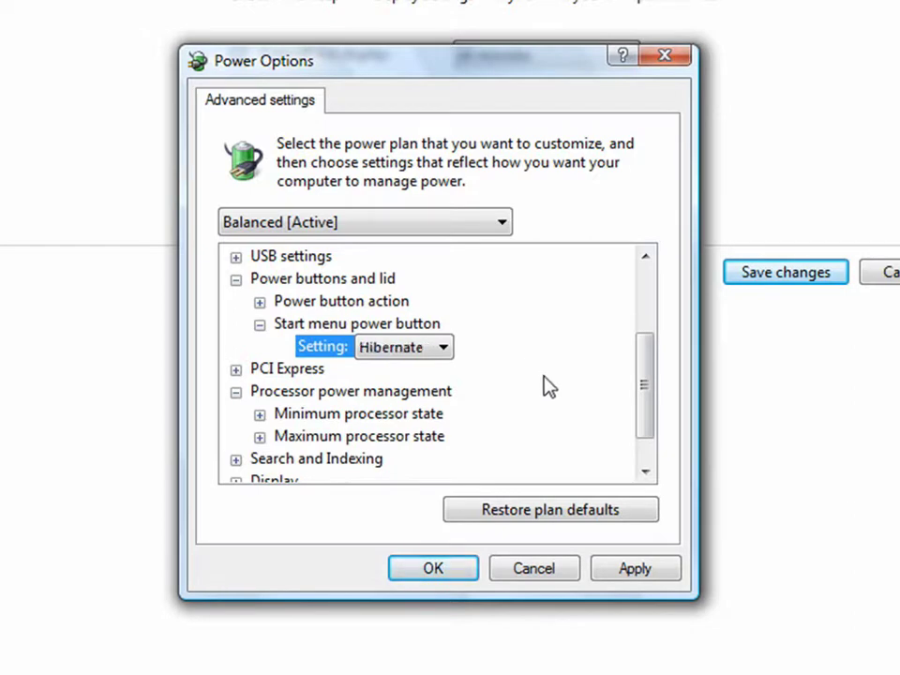
pyautogui.press('Up')
# - Expand USB settings to show USB selective suspend set to Disabled
pyautogui.moveTo(647, 405); pyautogui.dragTo(648, 345)
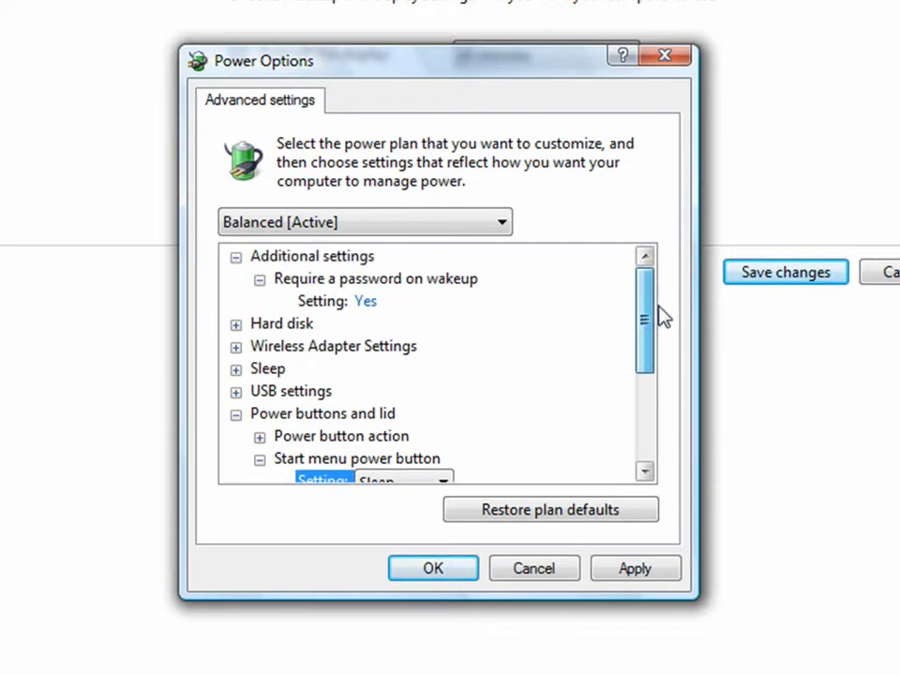
pyautogui.click(236, 391)
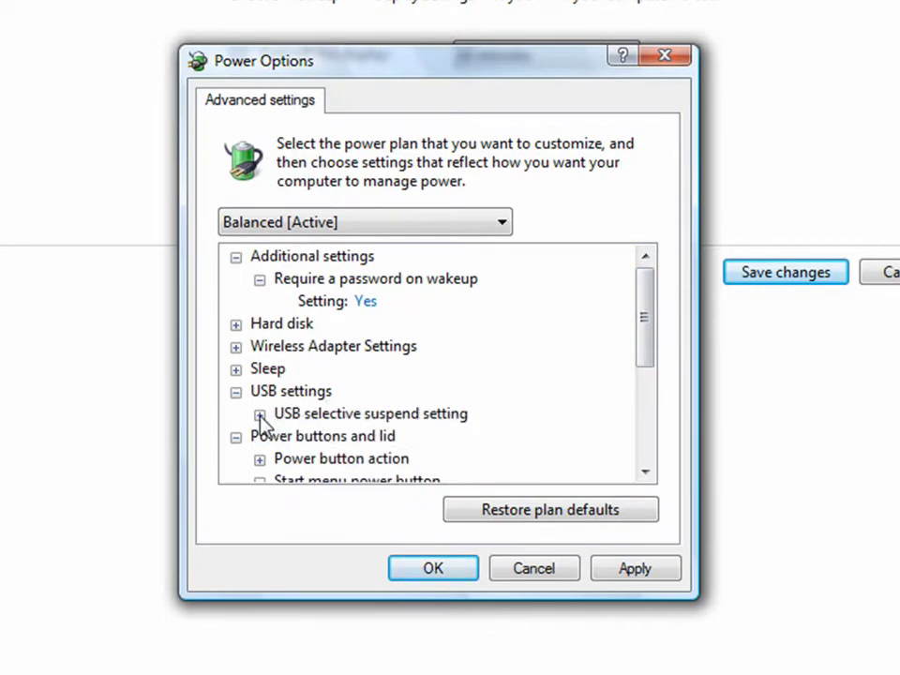
pyautogui.click(259, 414)
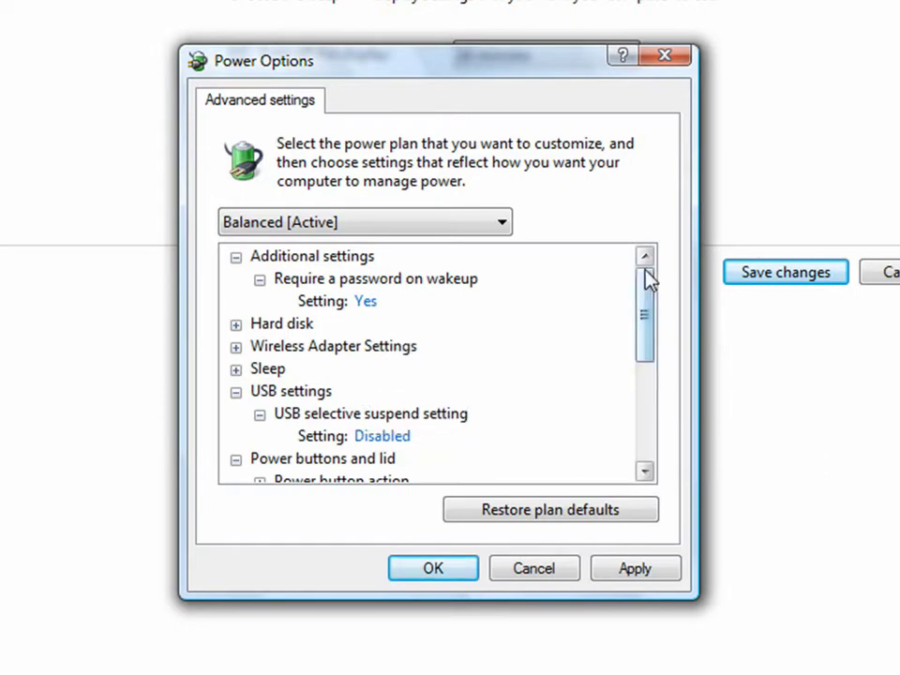
pyautogui.moveTo(646, 314); pyautogui.dragTo(666, 438)
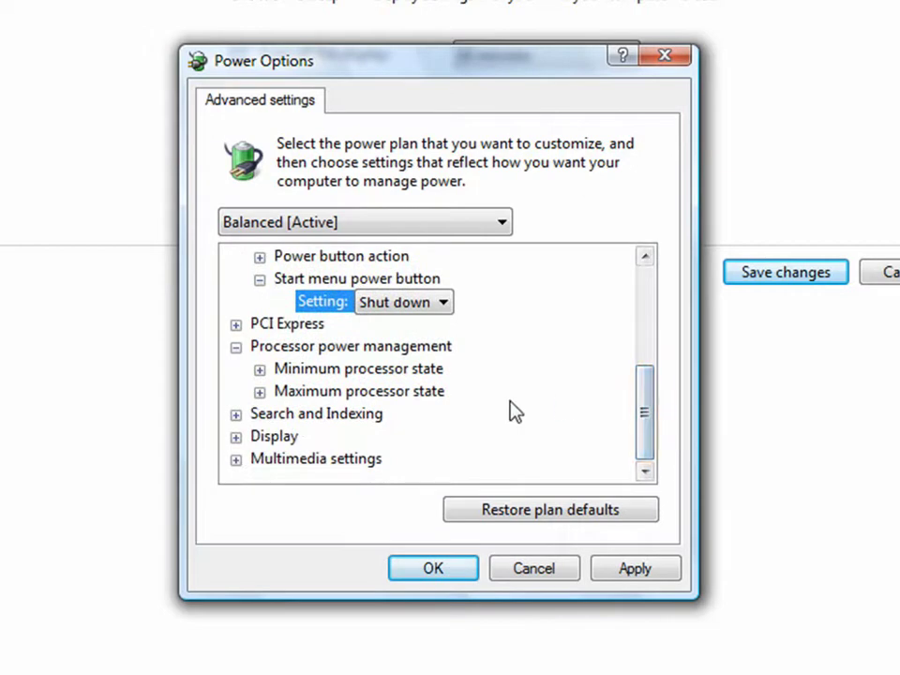
# - Expand Display and make the 20-minute Turn off display after value editable
pyautogui.click(236, 437)
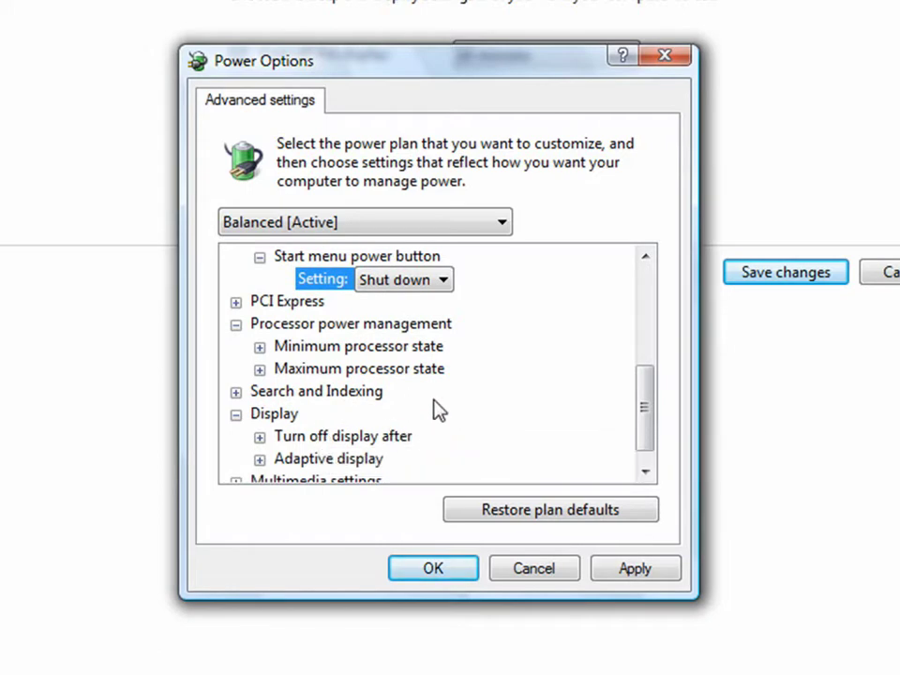
pyautogui.click(260, 437)
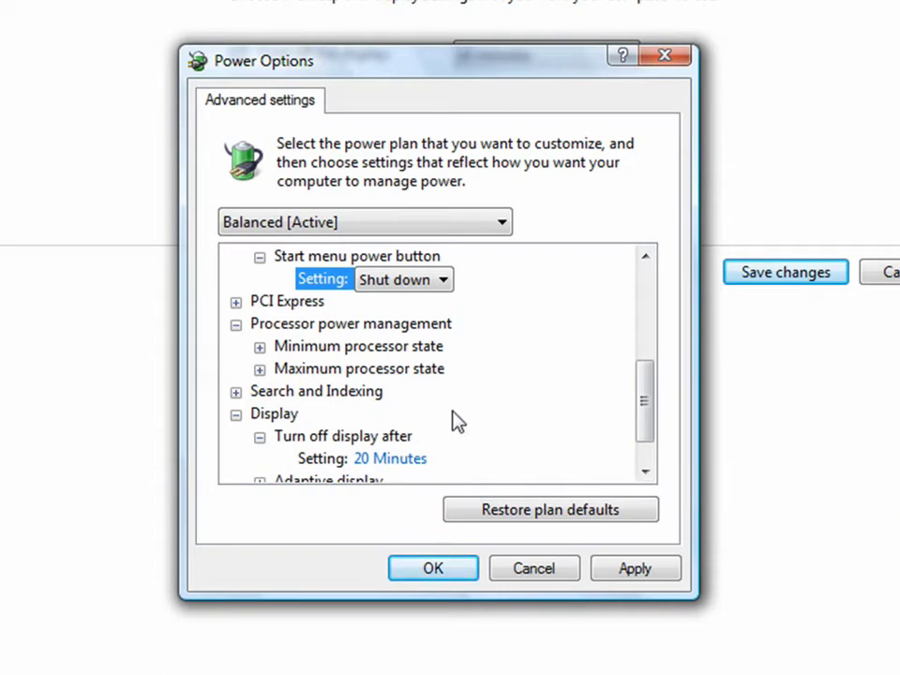
pyautogui.click(405, 458)
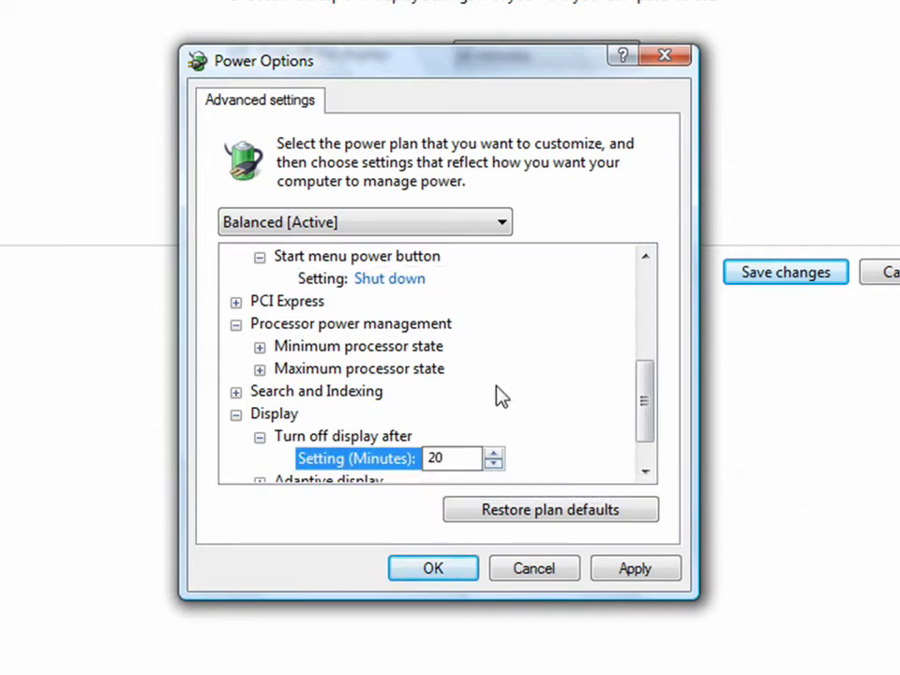